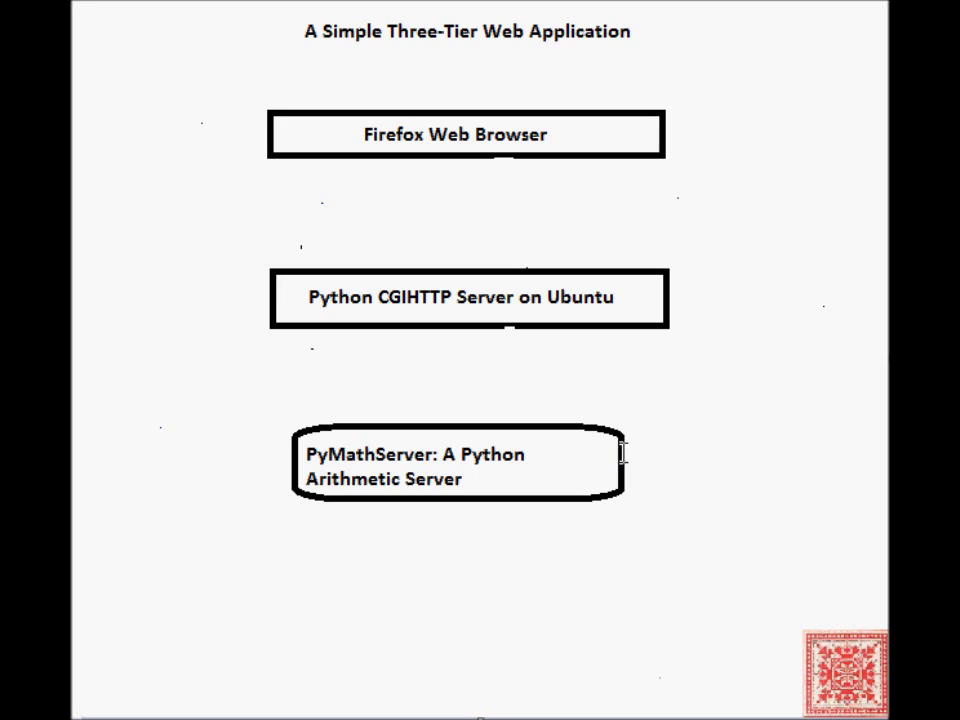
# Below PyMathServer, type the grammar lines '<password>: <expression>' and '<expression> ::= <num1> <operator> <num2>'.
pyautogui.click(161, 545)
pyautogui.moveTo(372, 551); pyautogui.dragTo(782, 554)
pyautogui.write('<password')
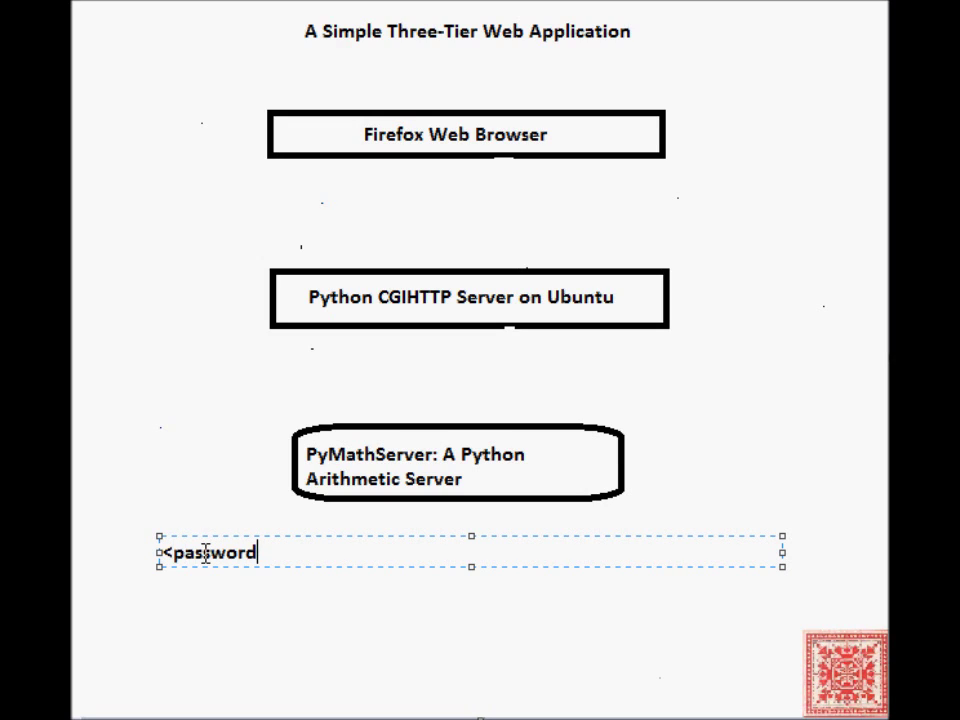
pyautogui.write('>: <express')
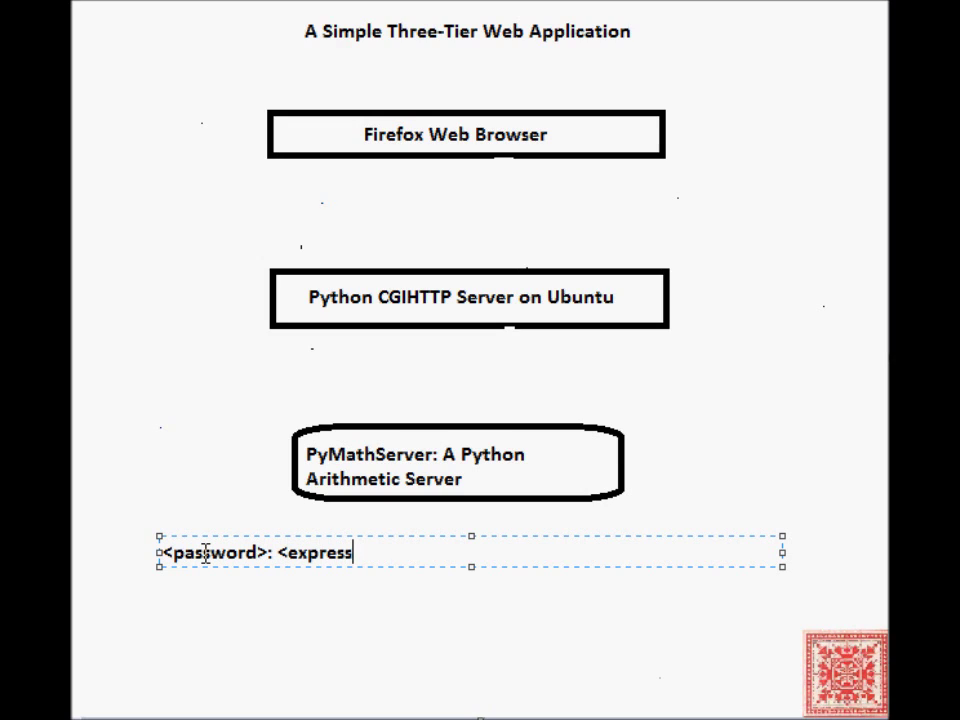
pyautogui.write('ion>')
pyautogui.press('Return')
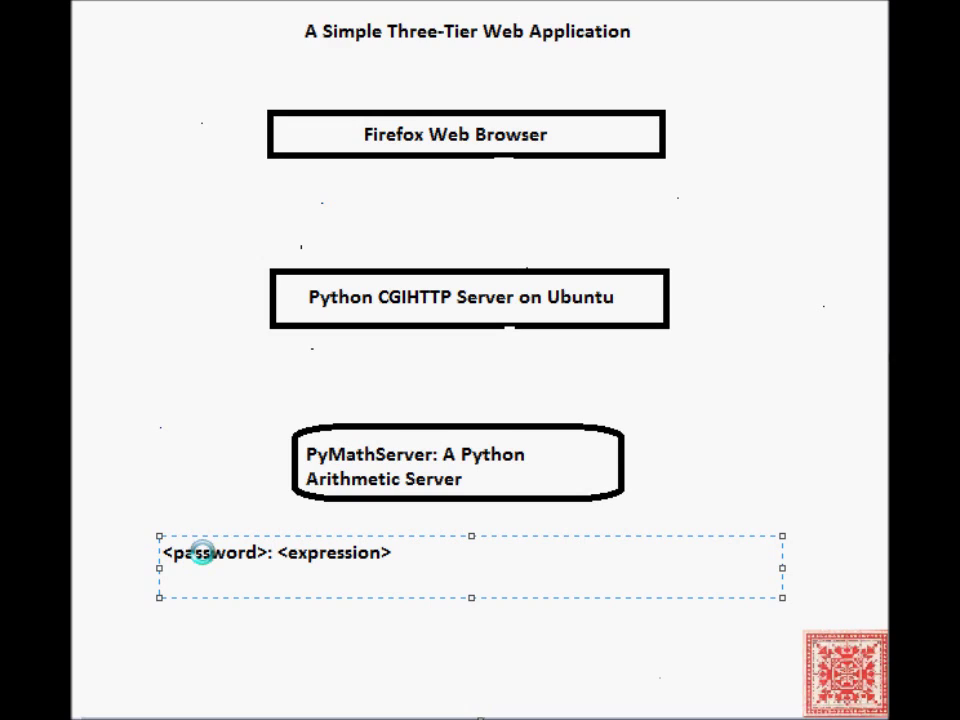
pyautogui.write('<expression> ')
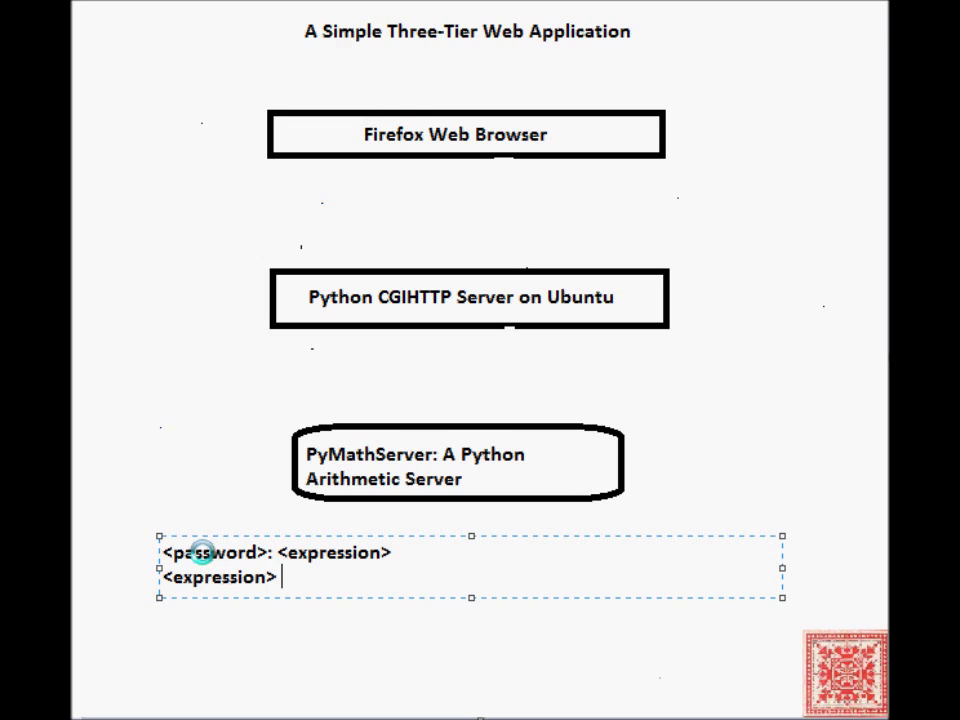
pyautogui.write('::= <num1>')
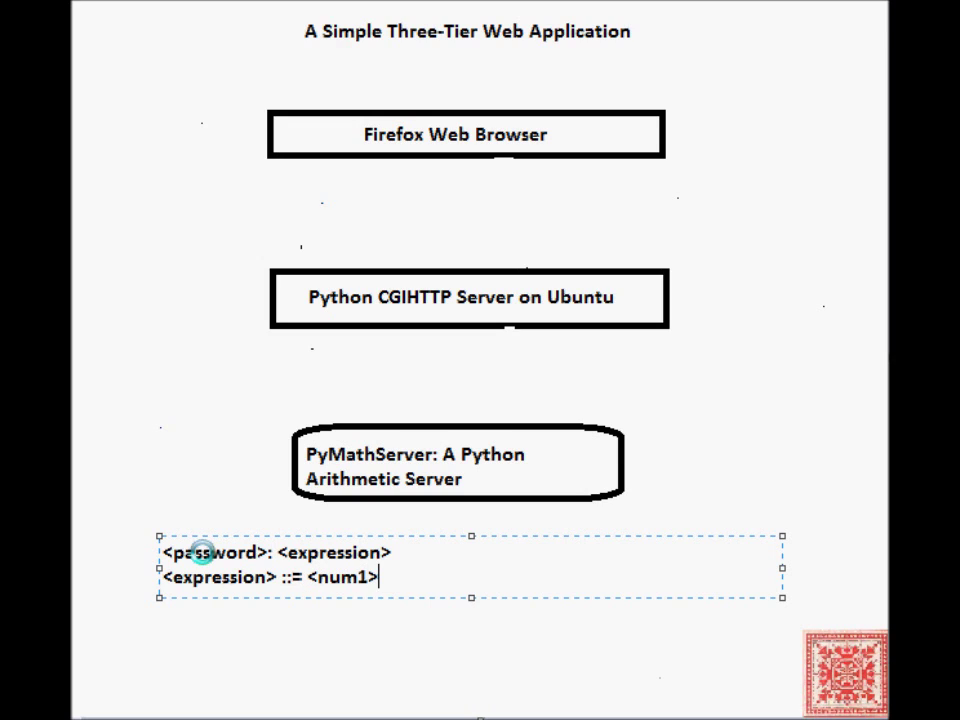
pyautogui.write(' <opera')
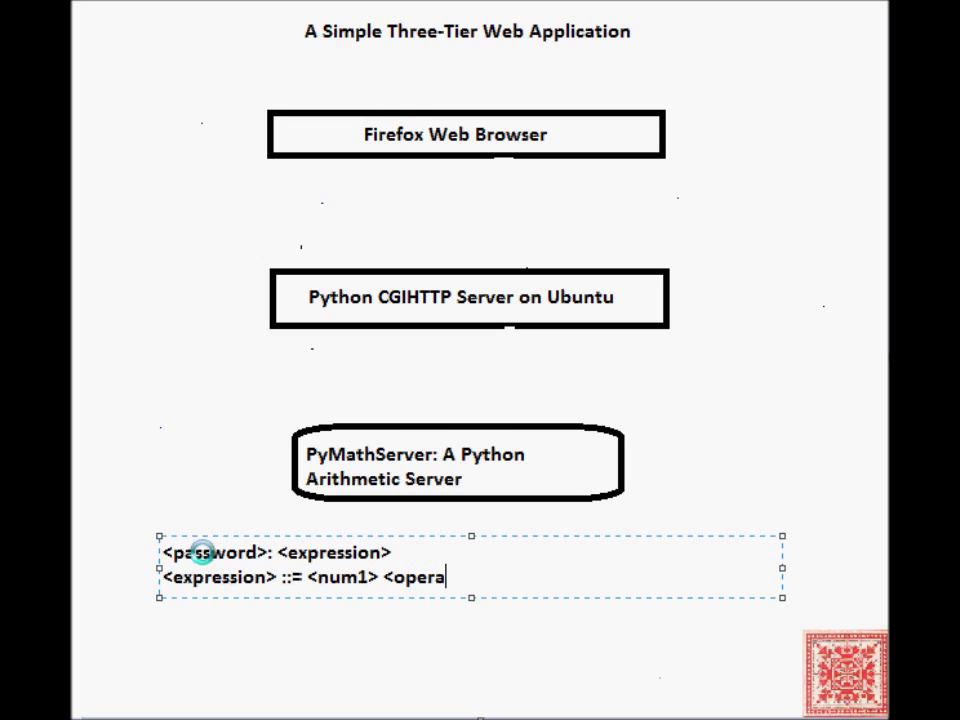
pyautogui.write('tor> <num')
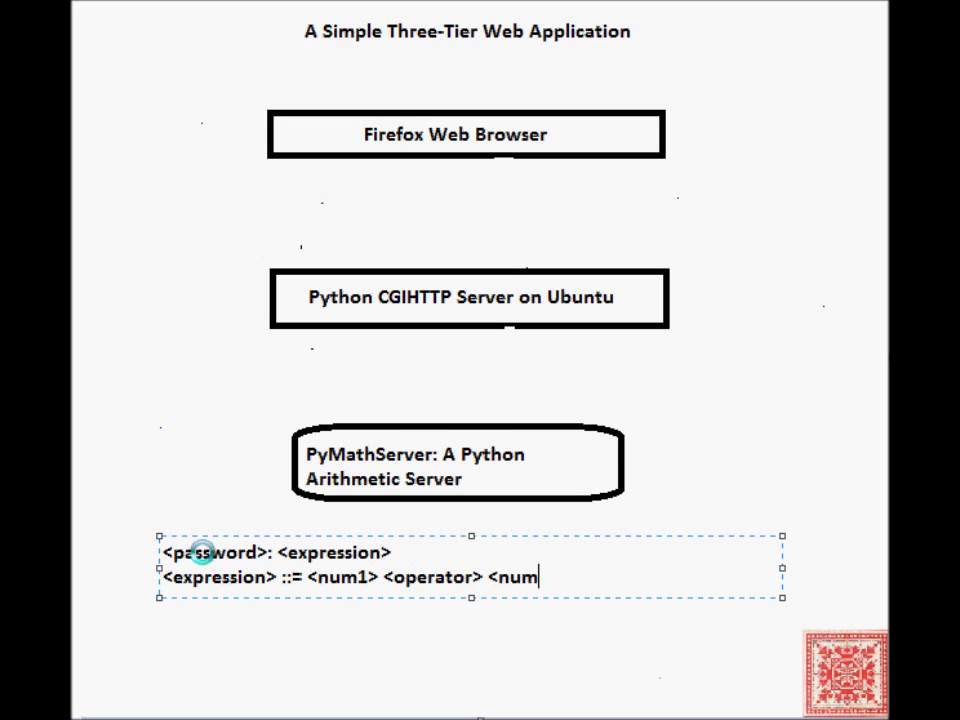
pyautogui.write('2>')
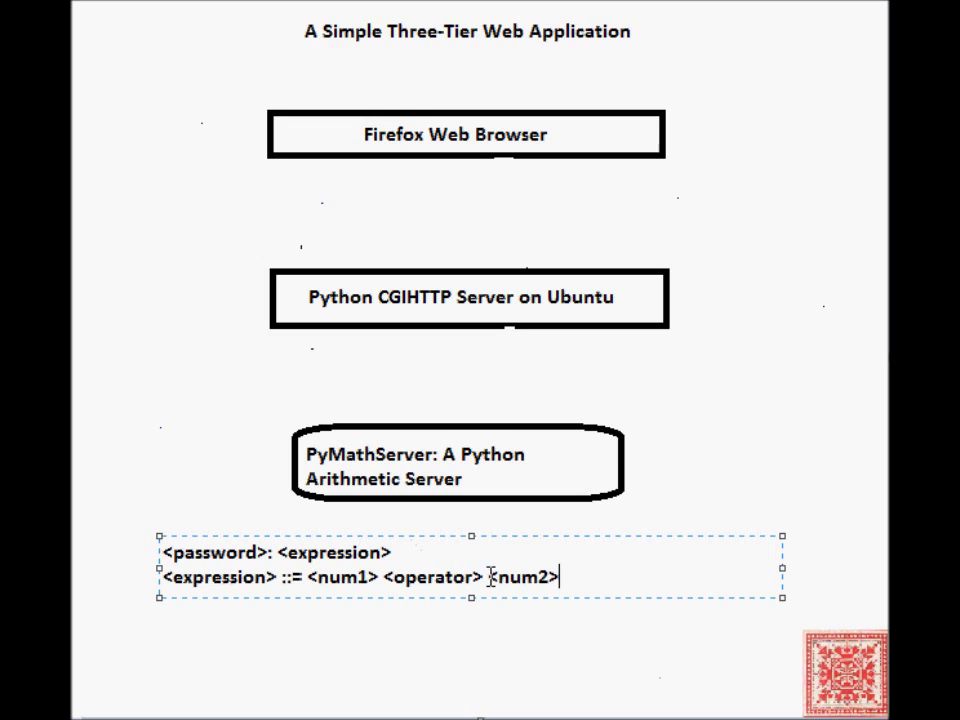
# Add the lines '<num1> and <num2> are numbers' and "<operator> ::= '+' | '*'", then commit the text.
pyautogui.press('Return')
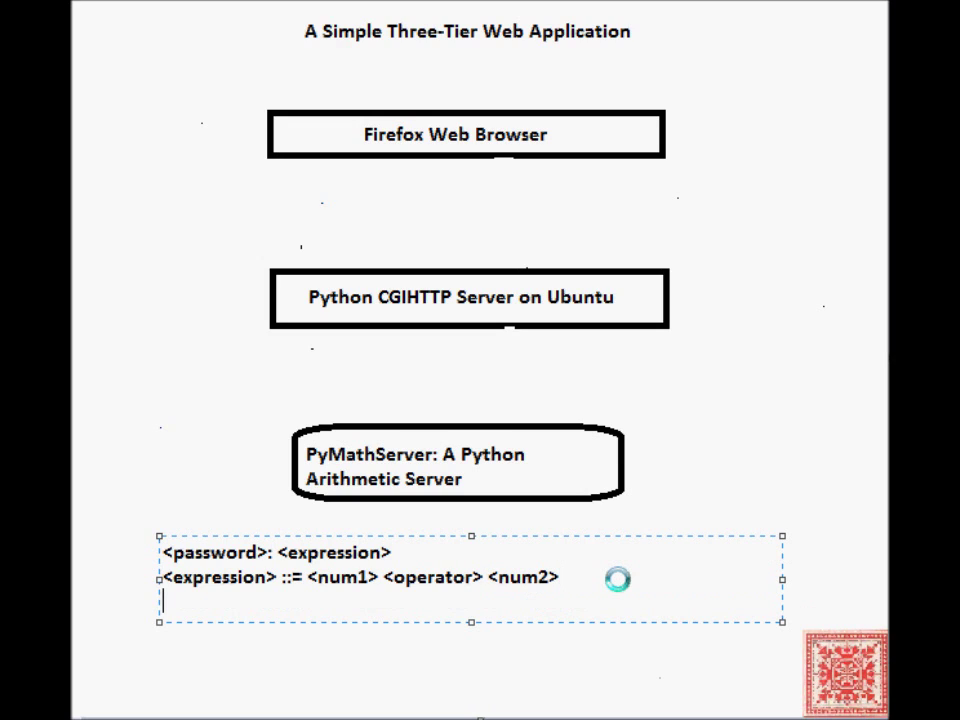
pyautogui.write('<num1>')
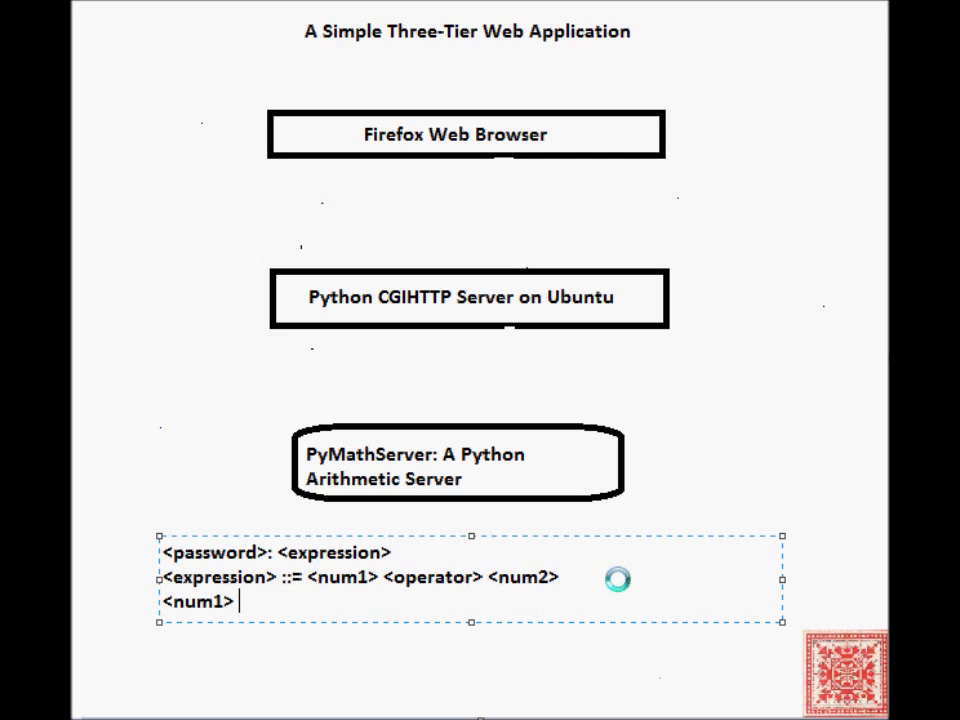
pyautogui.write(' and <nu')
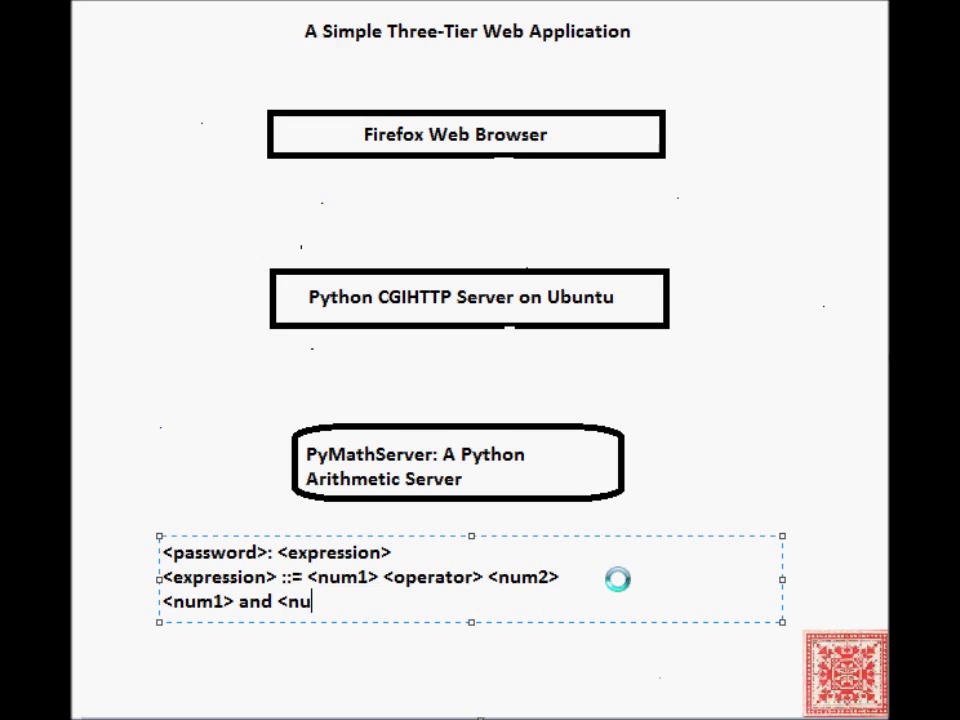
pyautogui.write('m2> are ')
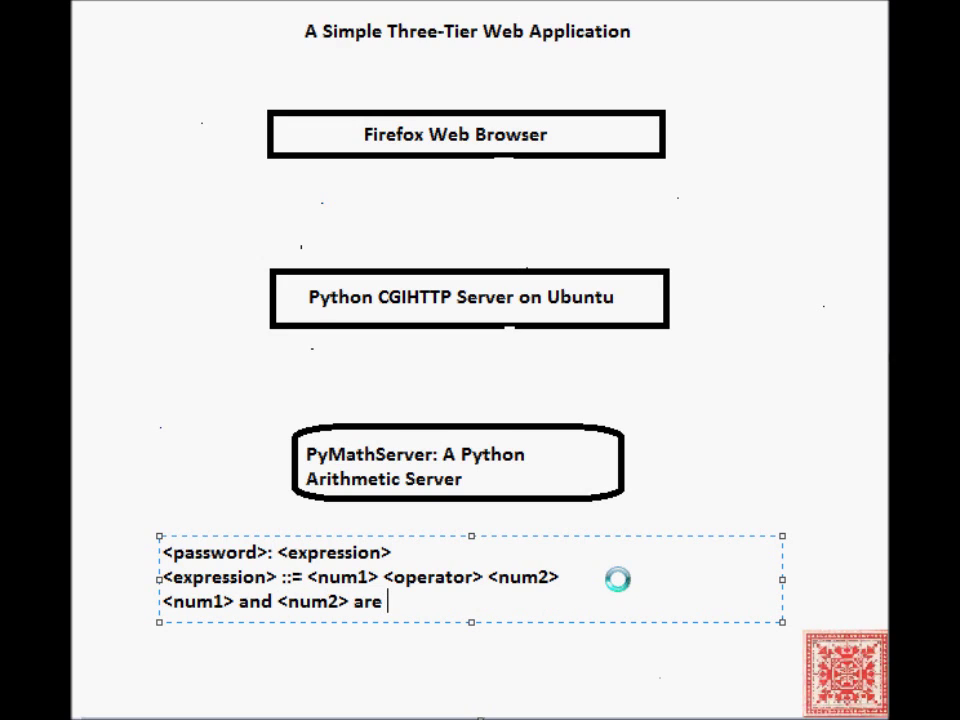
pyautogui.write('numbers')
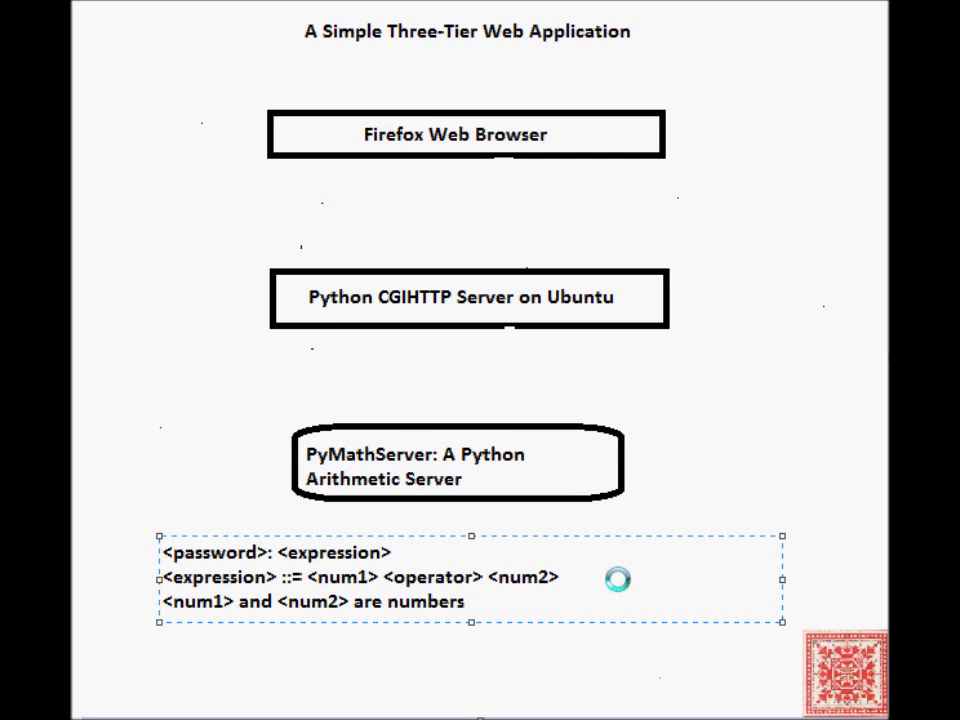
pyautogui.press('Return')
pyautogui.write('<oip')
pyautogui.press('BackSpace')
pyautogui.press('BackSpace')
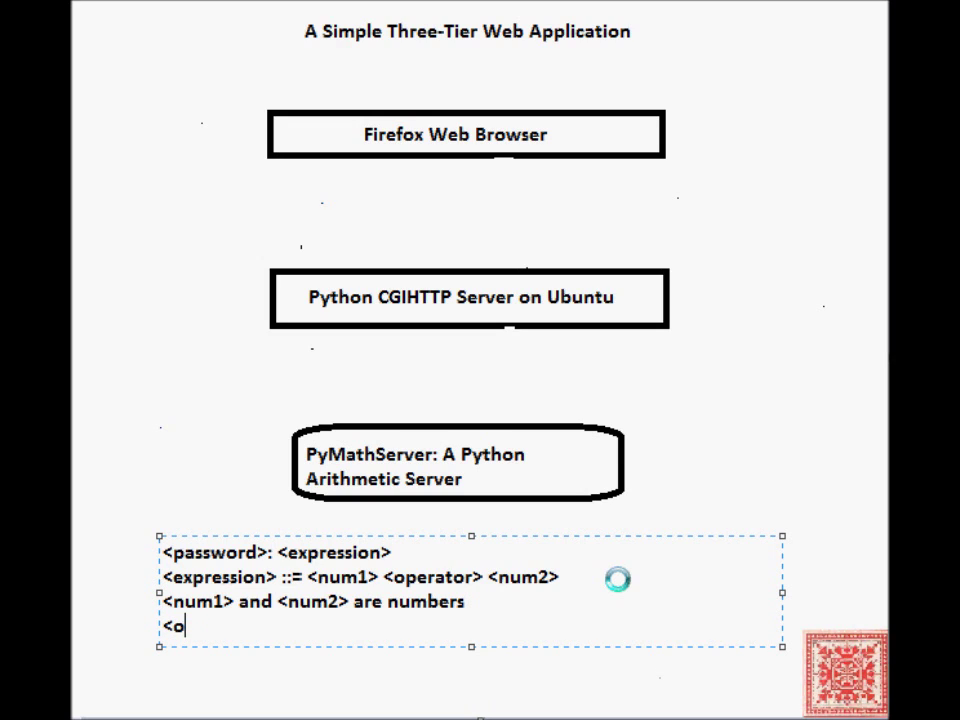
pyautogui.write('perator> :')
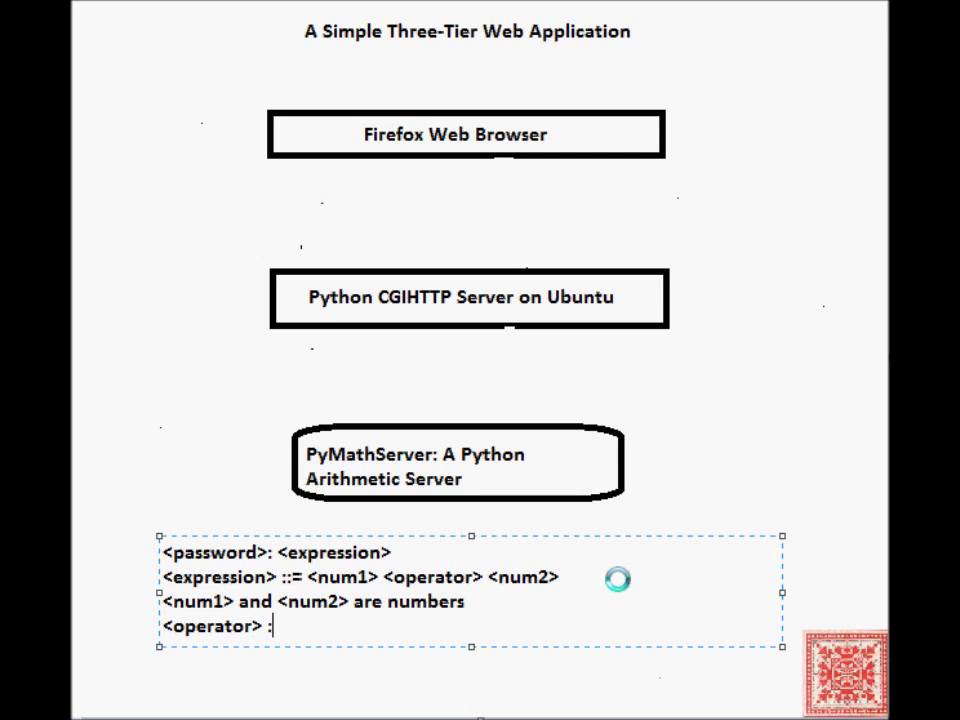
pyautogui.write(":= '+' | '*'")
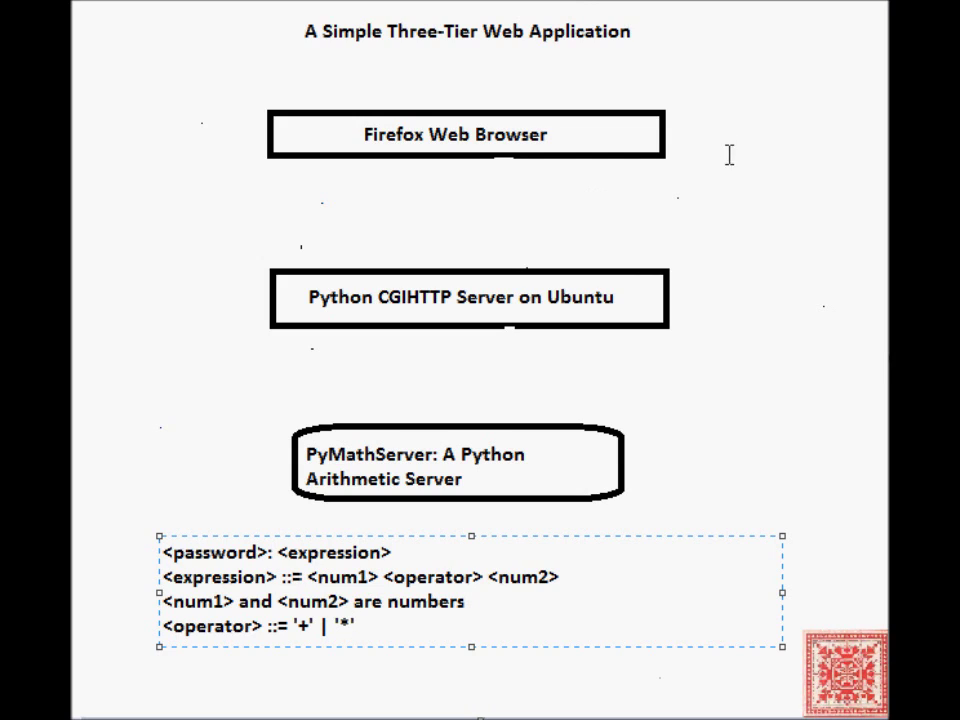
pyautogui.click(673, 23)
pyautogui.click(546, 199)
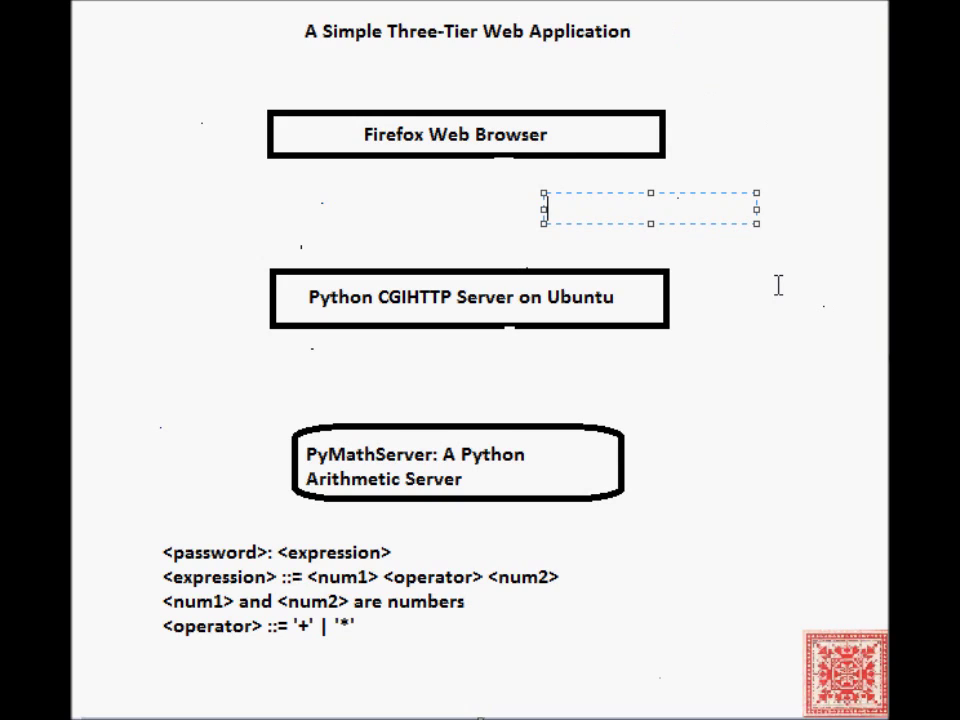
pyautogui.write('<math>')
pyautogui.press('BackSpace')
pyautogui.write('_client.p')
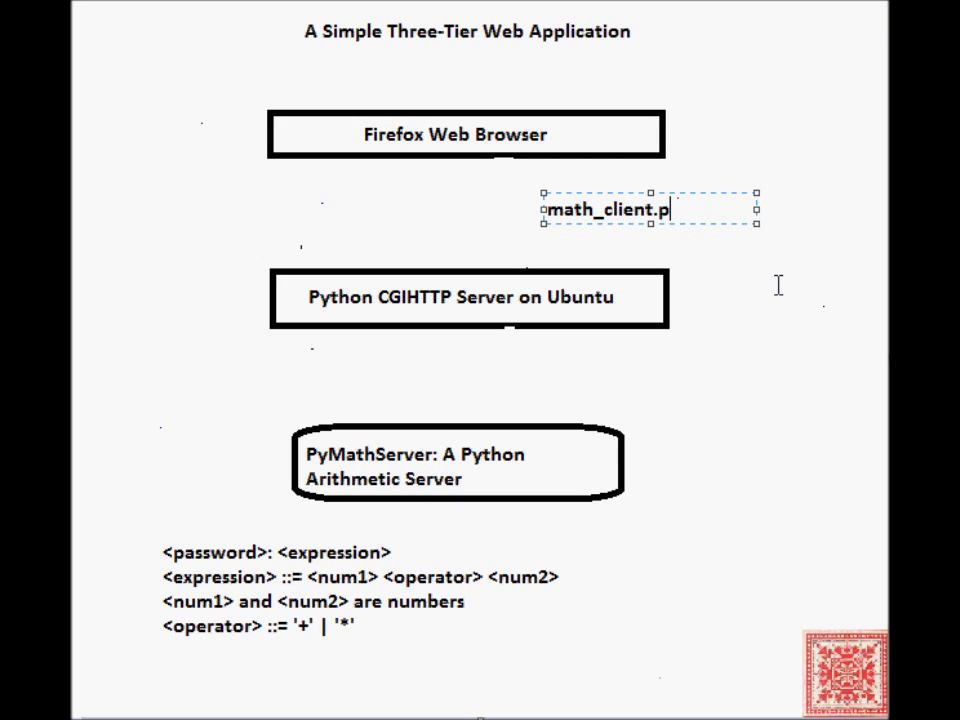
pyautogui.write('l')
pyautogui.moveTo(716, 194); pyautogui.dragTo(827, 364)
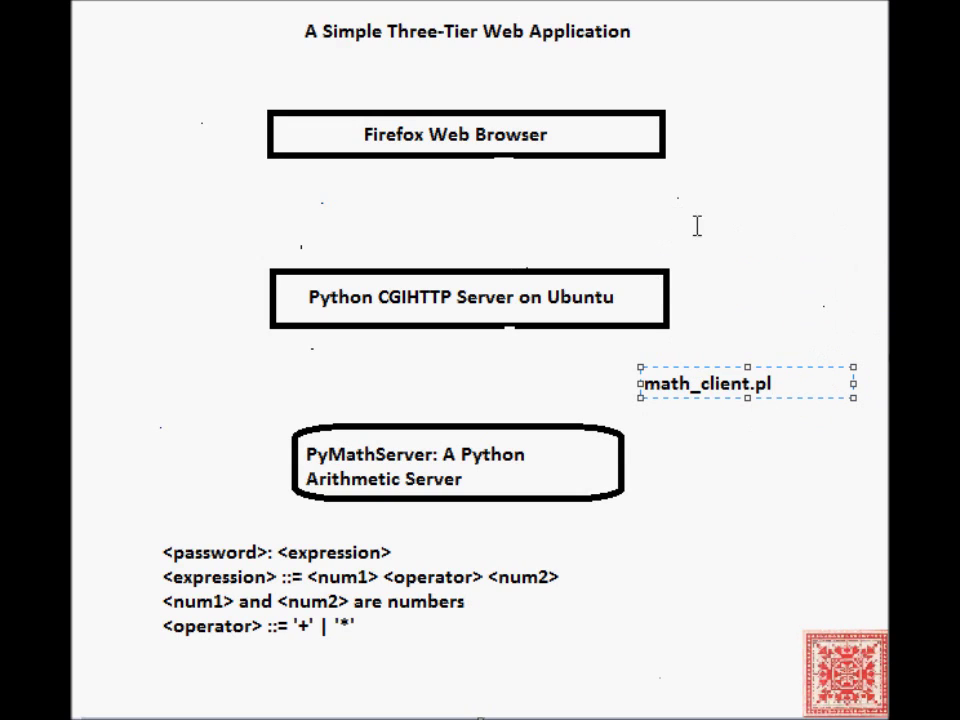
pyautogui.click(741, 285)
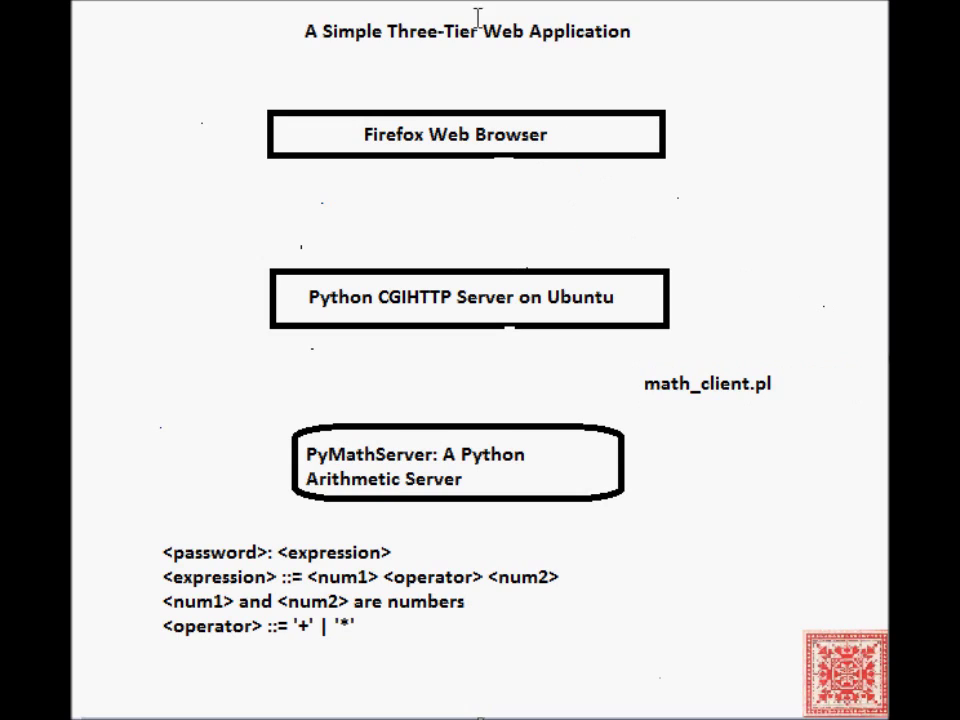
pyautogui.click(391, 183)
pyautogui.write('http://')
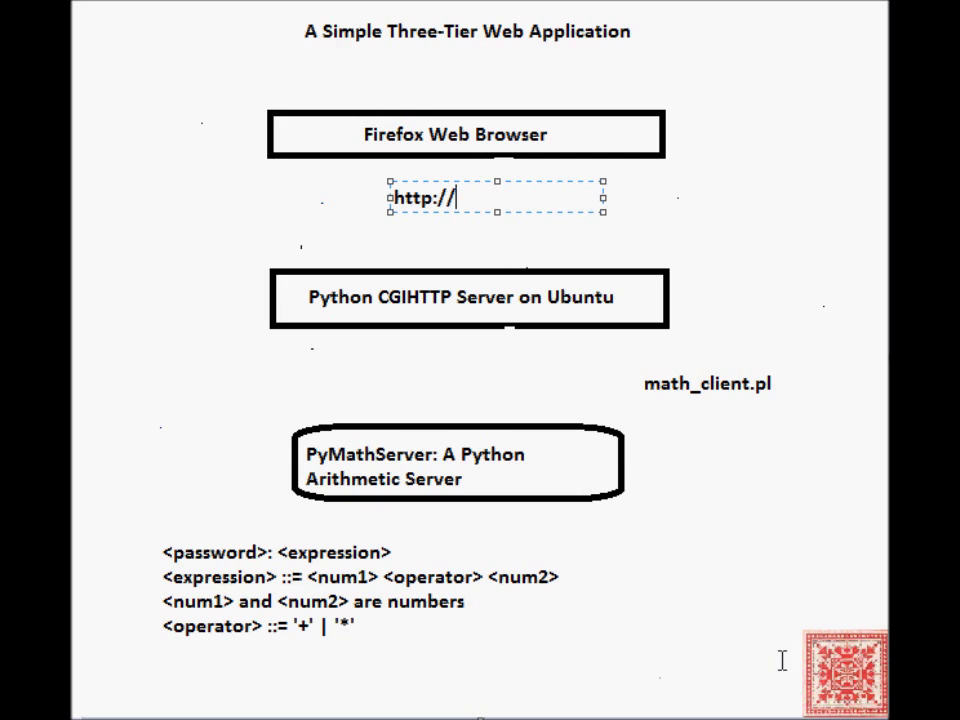
pyautogui.moveTo(603, 198); pyautogui.dragTo(840, 212)
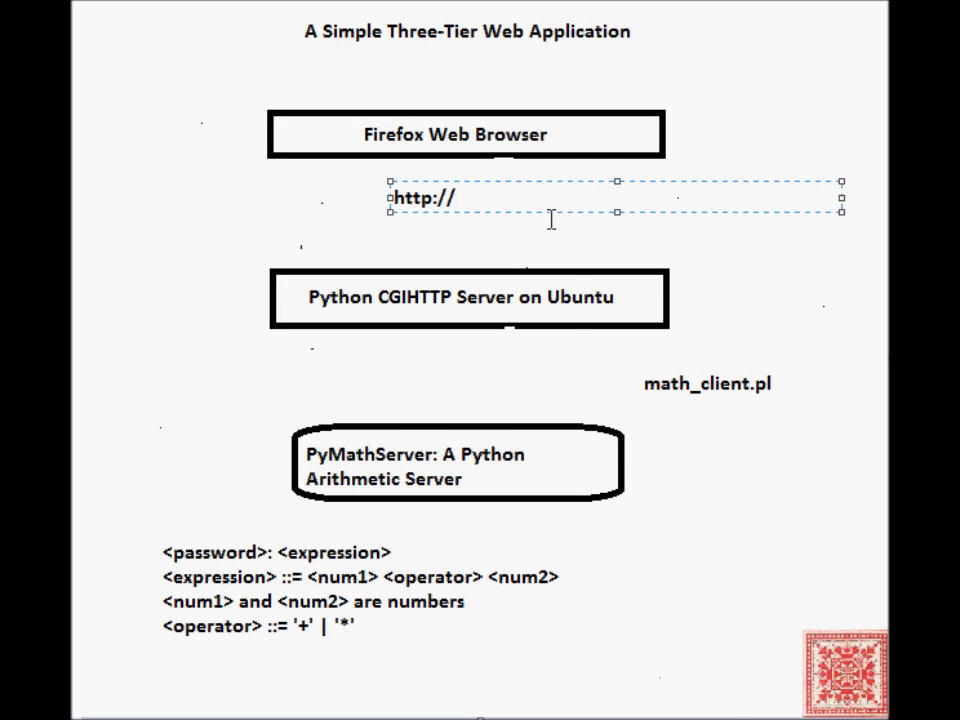
pyautogui.write('ocalhost:8')
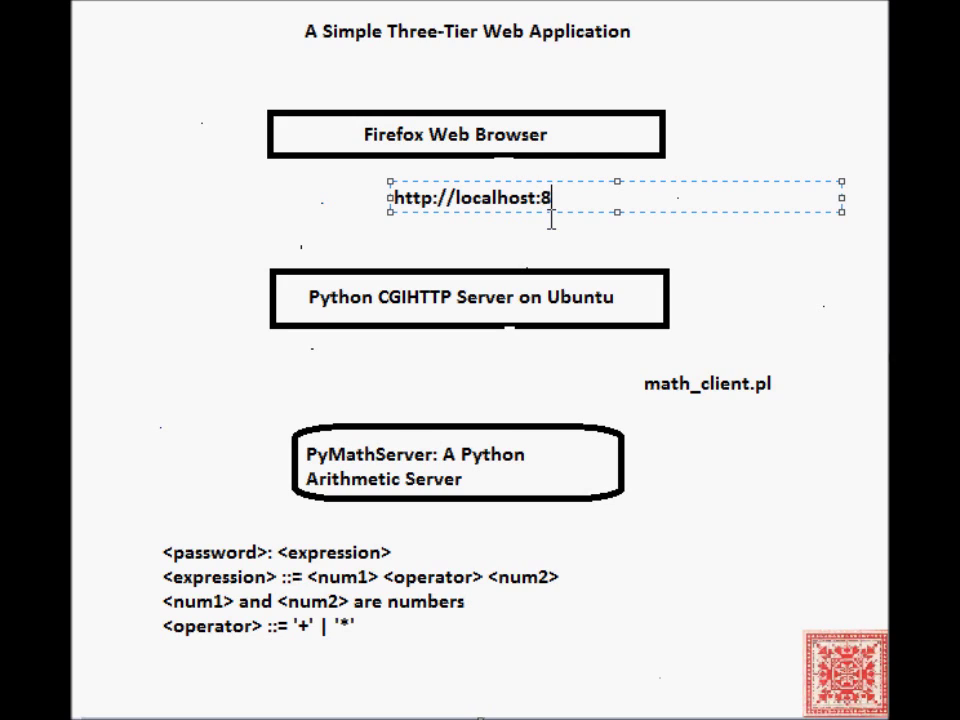
pyautogui.write('000')
pyautogui.write('/cig')
pyautogui.write('-bin')
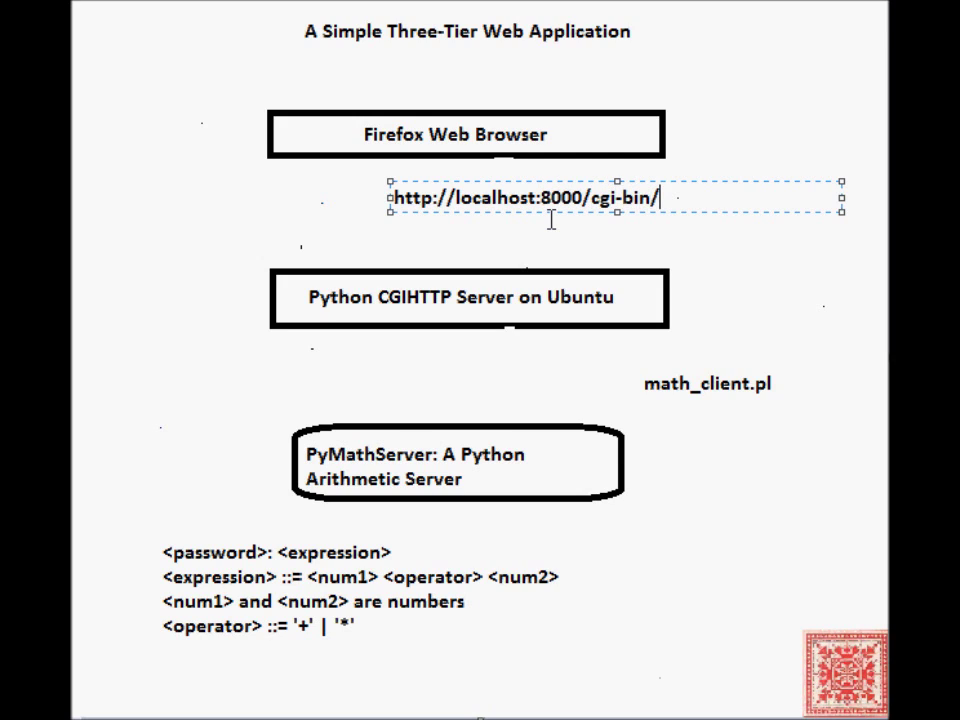
pyautogui.write('/math_client')
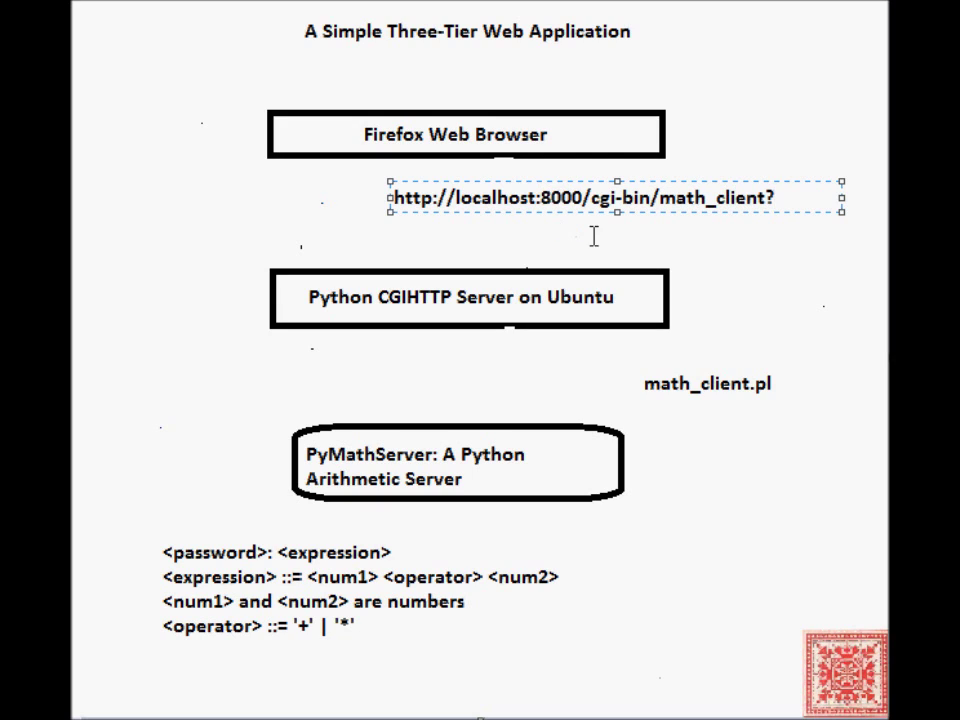
pyautogui.write('?')
pyautogui.moveTo(762, 181); pyautogui.dragTo(478, 189)
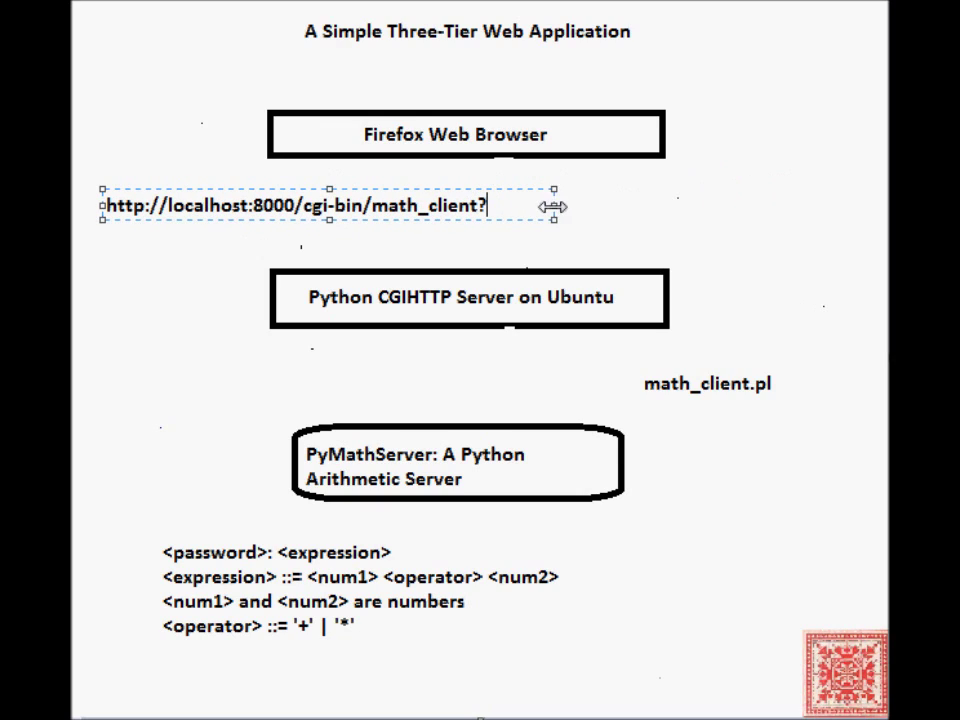
pyautogui.moveTo(556, 207); pyautogui.dragTo(797, 207)
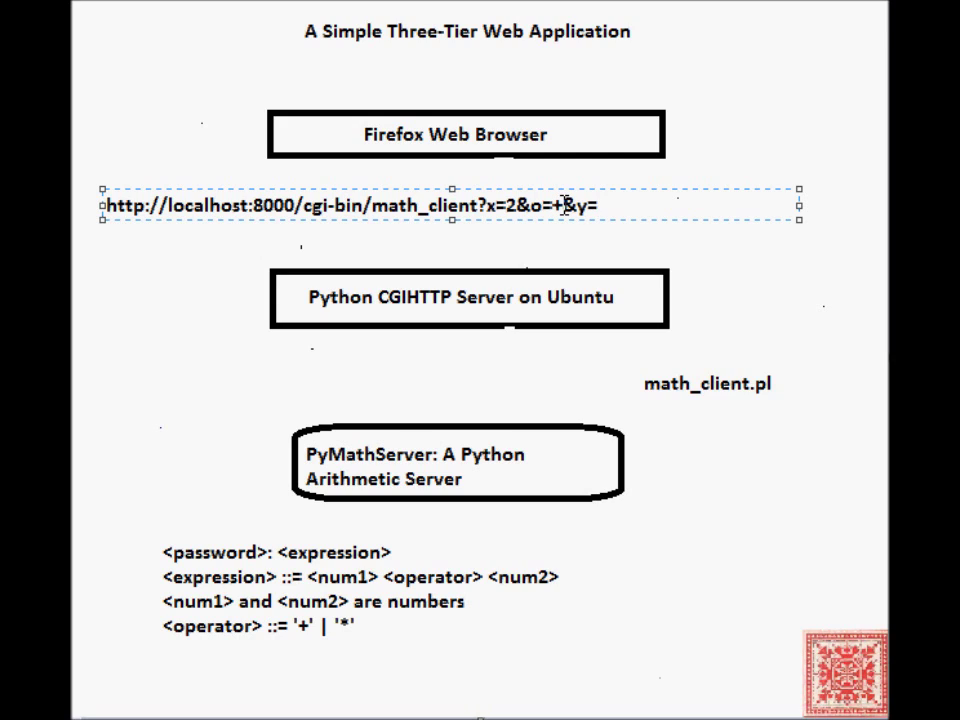
pyautogui.write('2.5')
pyautogui.moveTo(695, 191); pyautogui.dragTo(746, 199)
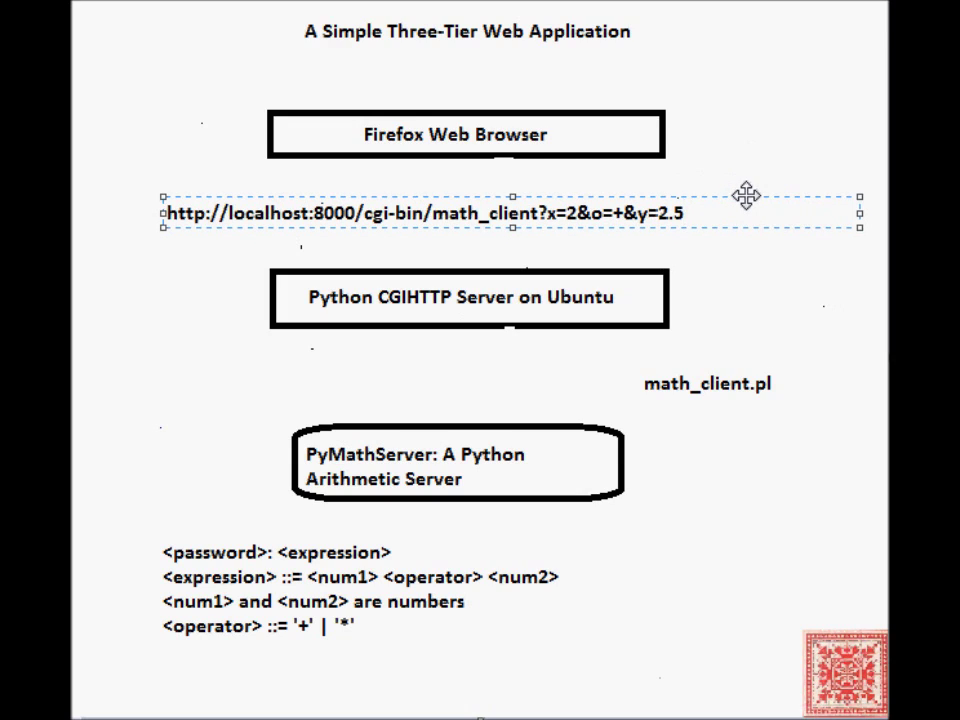
pyautogui.click(752, 98)
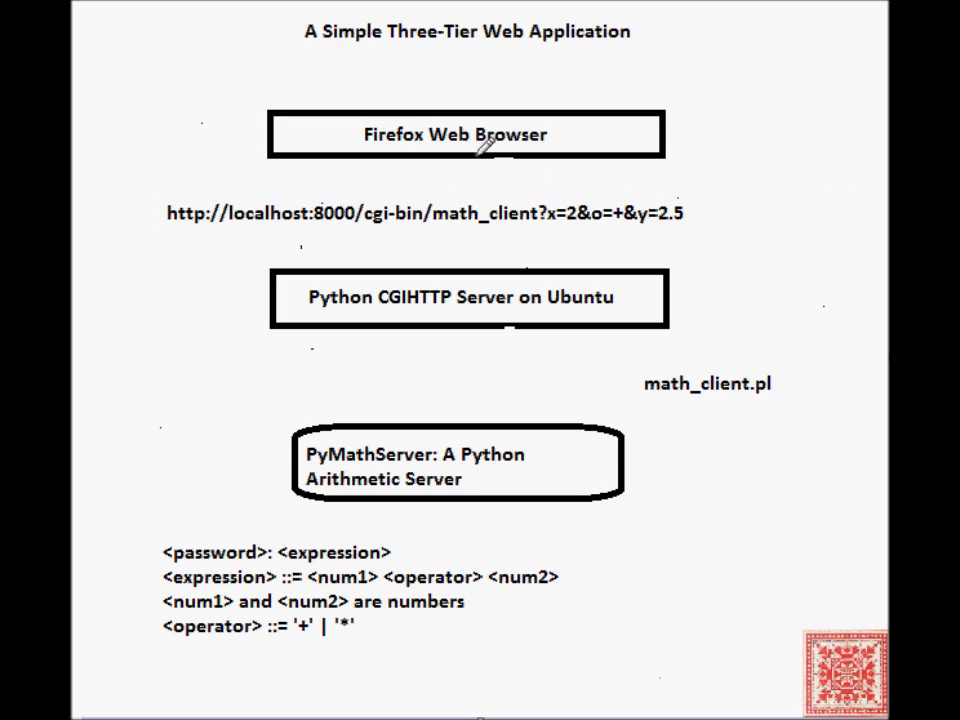
# Pencil arrows from the browser to the URL and server, underlining 'math_client?' and marking the '?'.
pyautogui.moveTo(477, 160); pyautogui.dragTo(487, 203)
pyautogui.moveTo(479, 191); pyautogui.dragTo(497, 191)
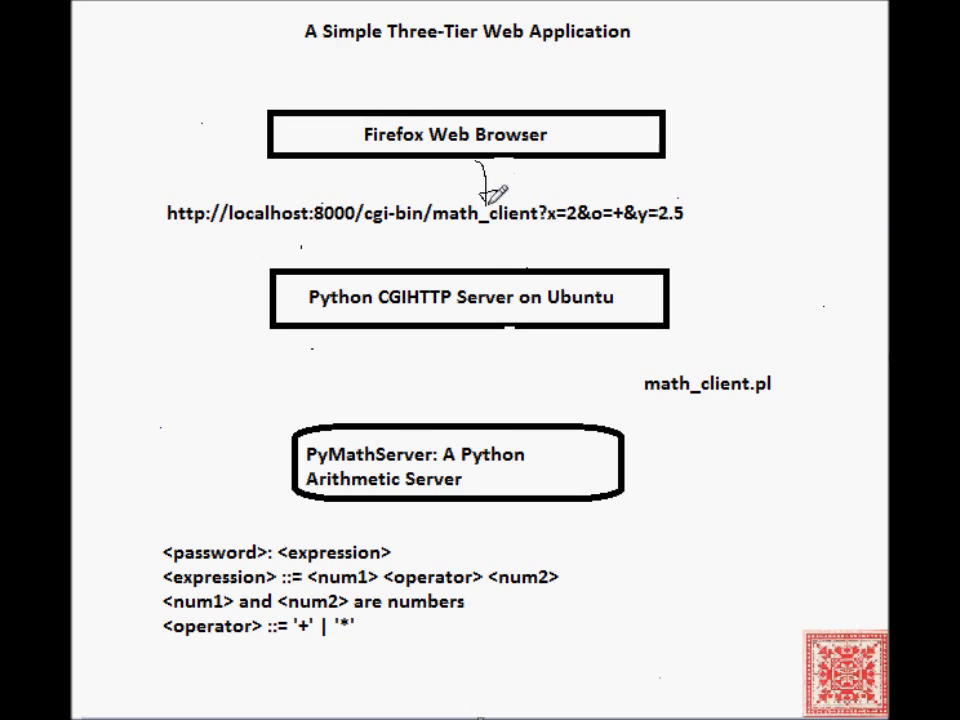
pyautogui.moveTo(483, 229); pyautogui.dragTo(485, 262)
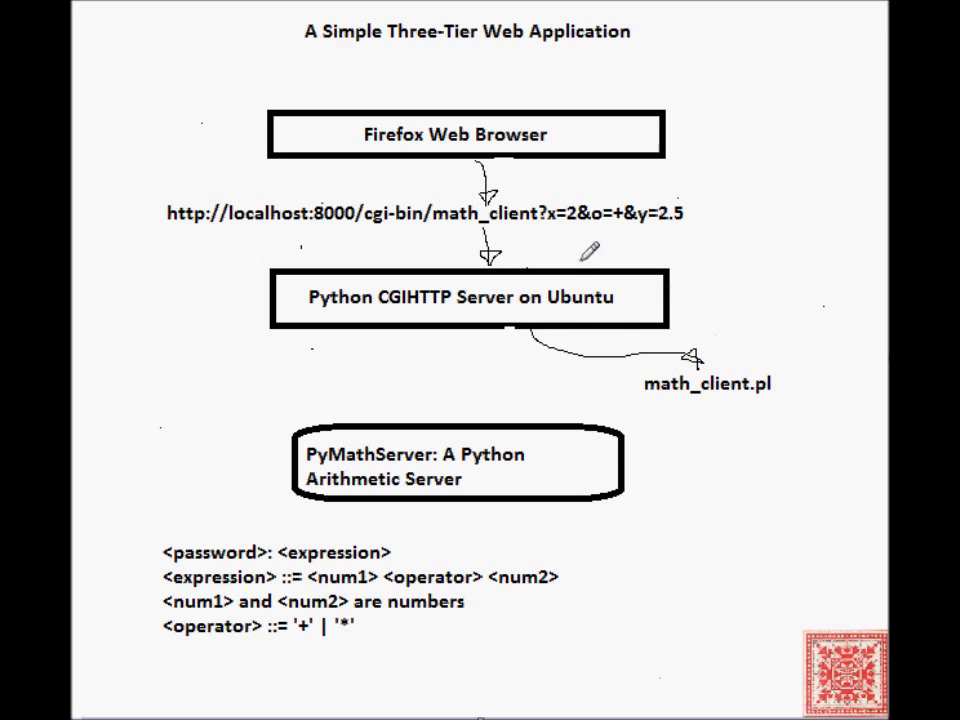
pyautogui.moveTo(432, 230); pyautogui.dragTo(562, 214)
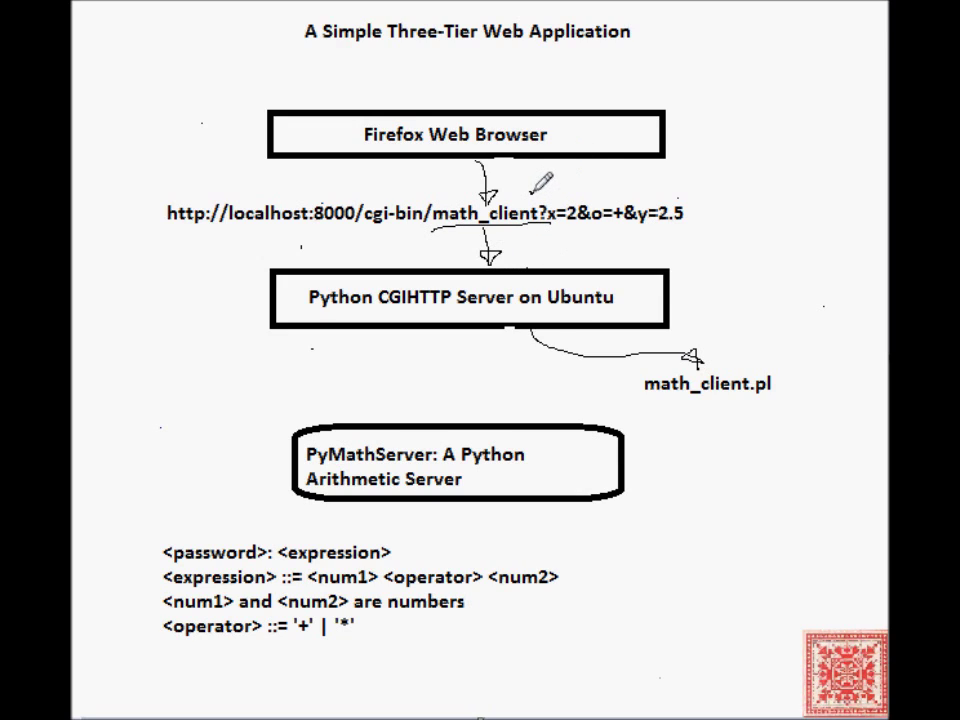
pyautogui.moveTo(541, 186)
pyautogui.mouseDown()
pyautogui.moveTo(543, 202)
pyautogui.moveTo(558, 190)
pyautogui.moveTo(538, 190)
pyautogui.moveTo(552, 196)
pyautogui.moveTo(580, 181)
pyautogui.mouseUp()
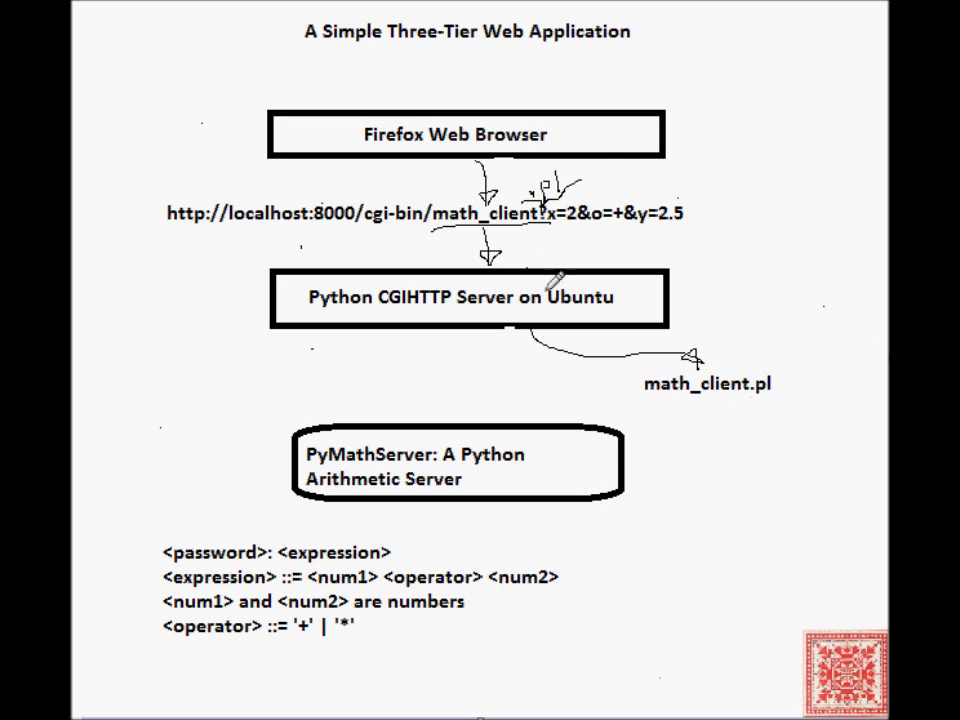
# Circle math_client.pl, arrow it to PyMathServer, and underline the query x=2&o=+&y=2.5.
pyautogui.moveTo(789, 371)
pyautogui.mouseDown()
pyautogui.moveTo(704, 371)
pyautogui.moveTo(631, 399)
pyautogui.moveTo(795, 377)
pyautogui.mouseUp()
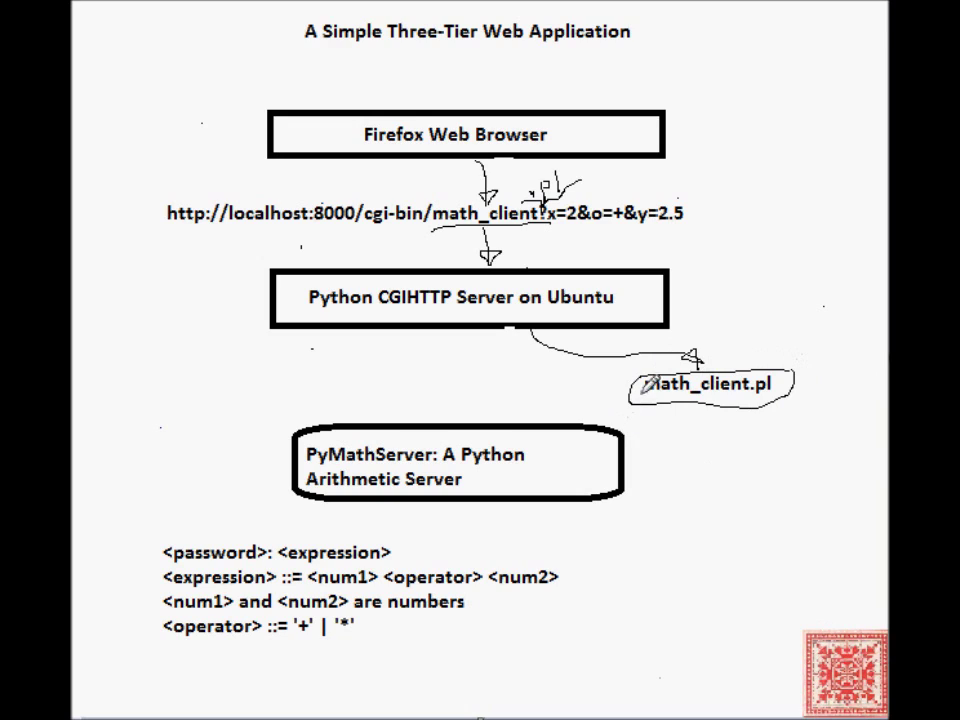
pyautogui.moveTo(628, 392)
pyautogui.mouseDown()
pyautogui.moveTo(468, 392)
pyautogui.moveTo(500, 398)
pyautogui.mouseUp()
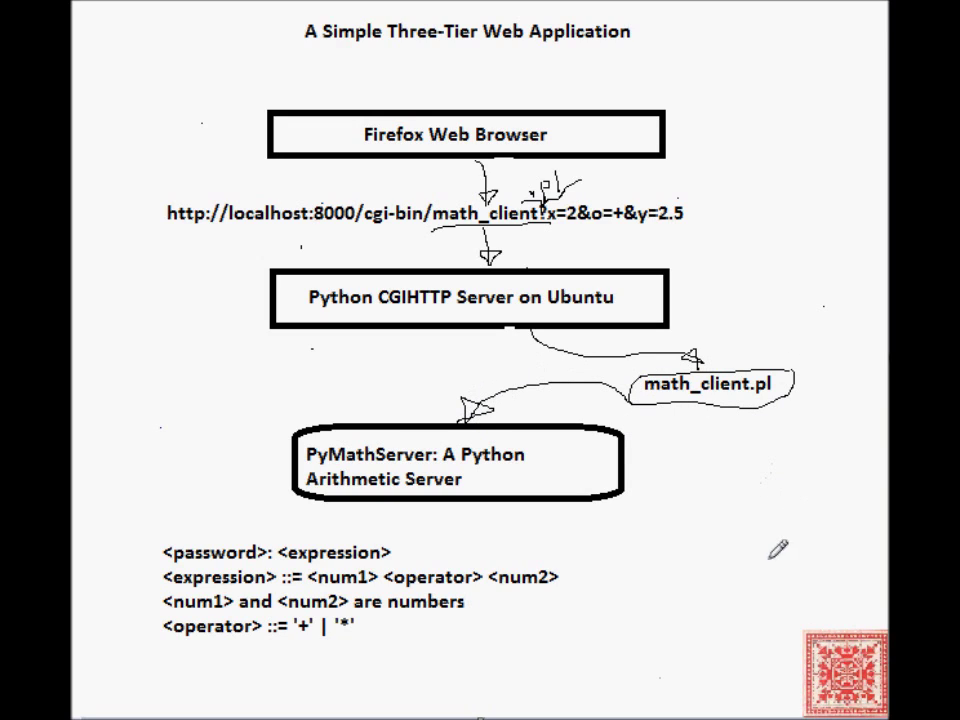
pyautogui.moveTo(548, 229); pyautogui.dragTo(706, 217)
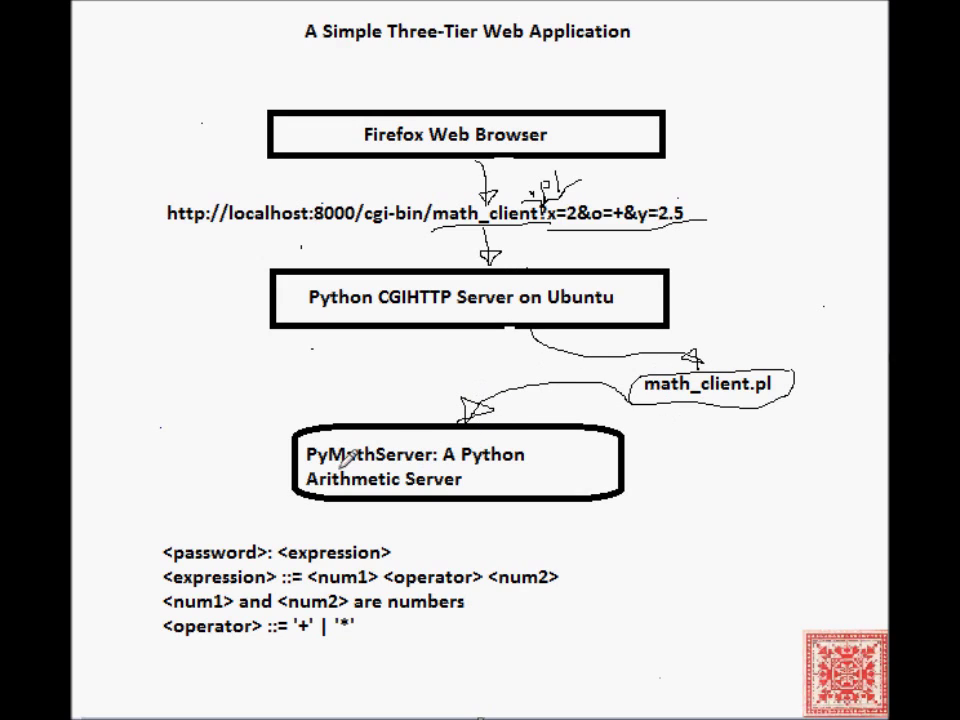
# Underline '<password>: <expression>', type 'password' beside PyMathServer, and link it to math_client.pl.
pyautogui.moveTo(137, 563); pyautogui.dragTo(412, 561)
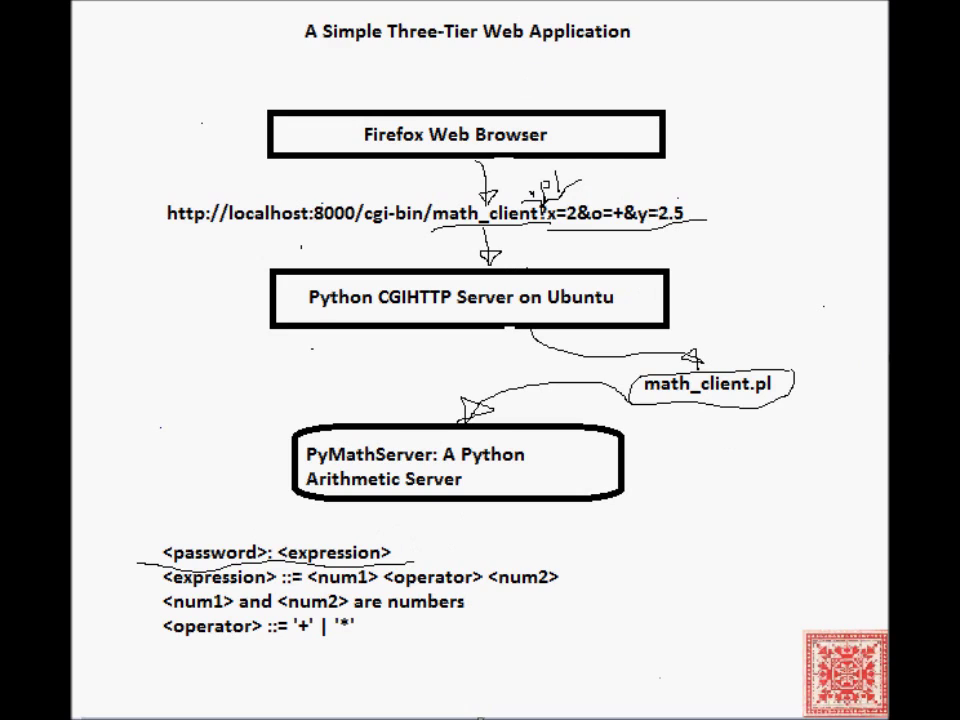
pyautogui.click(653, 431)
pyautogui.write('password: 2 + 2.5"')
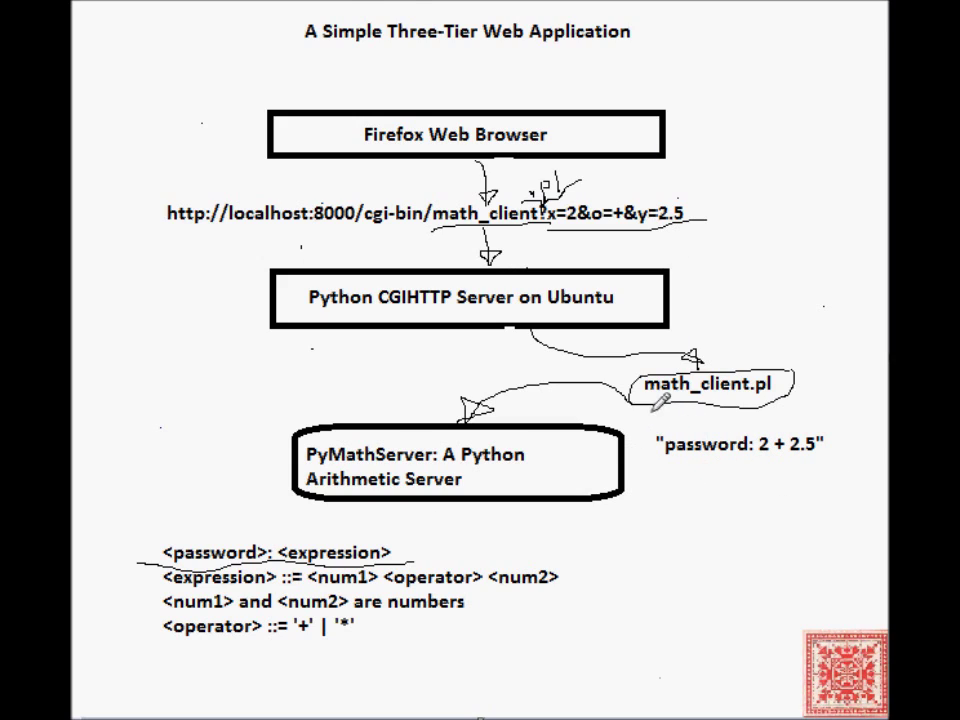
pyautogui.moveTo(685, 428); pyautogui.dragTo(630, 400)
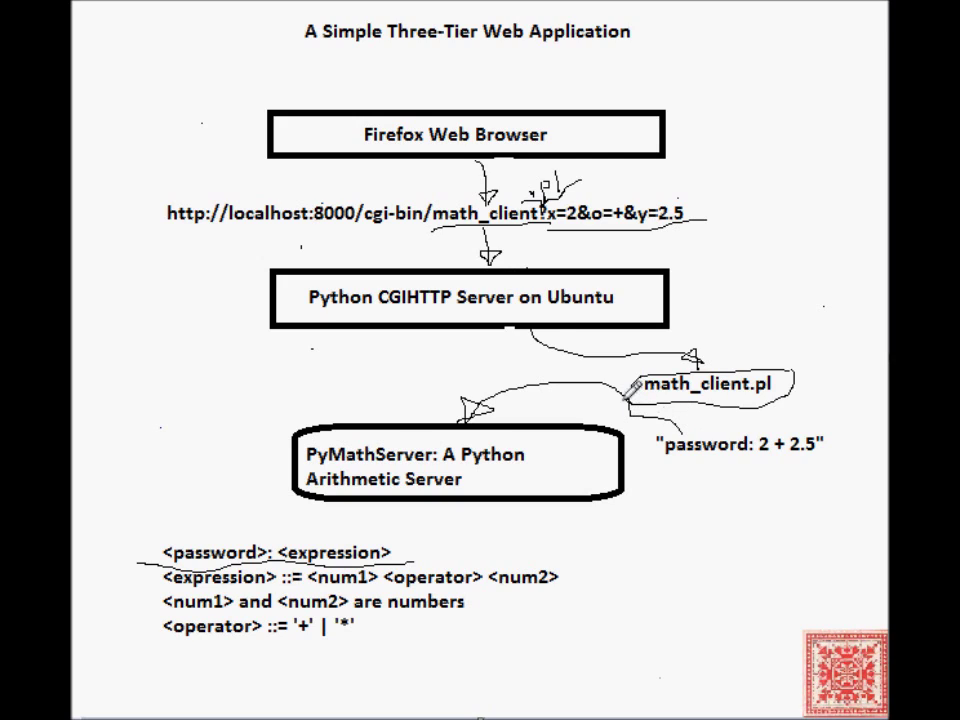